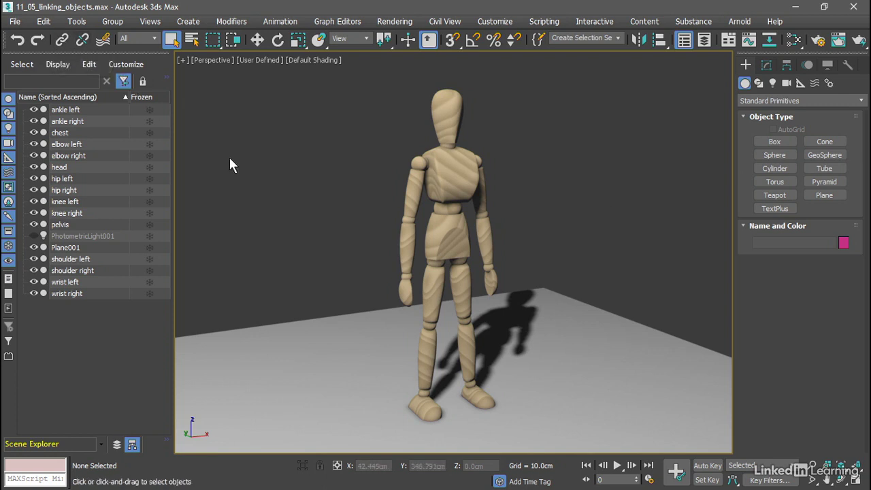
# Link the mannequin's right wrist to the right elbow as its parent, picking both objects in the viewport
pyautogui.click(63, 40)
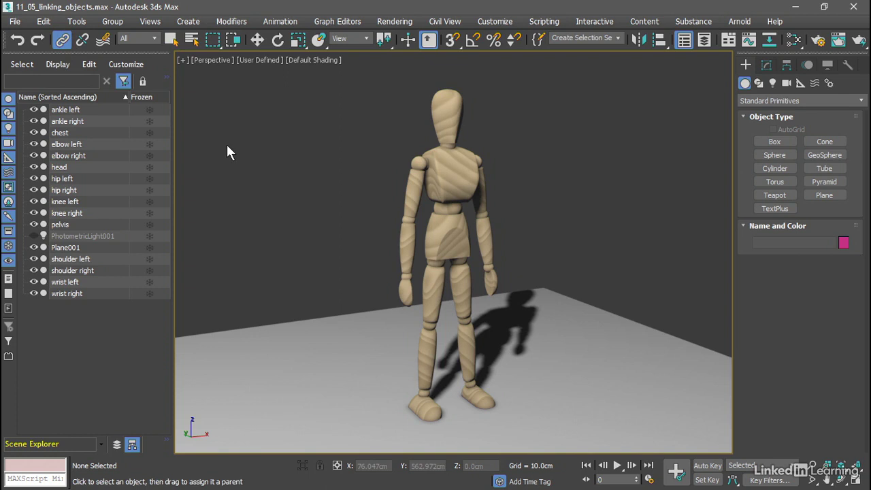
pyautogui.click(403, 295)
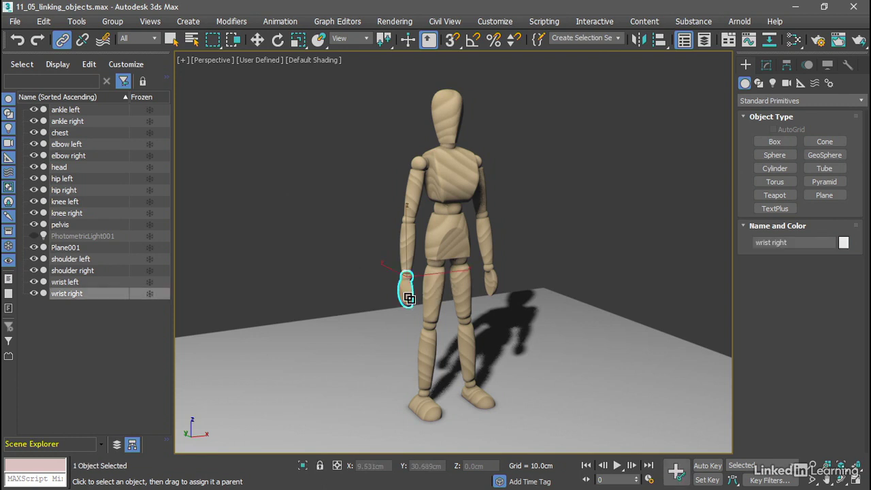
pyautogui.moveTo(410, 299); pyautogui.dragTo(408, 241)
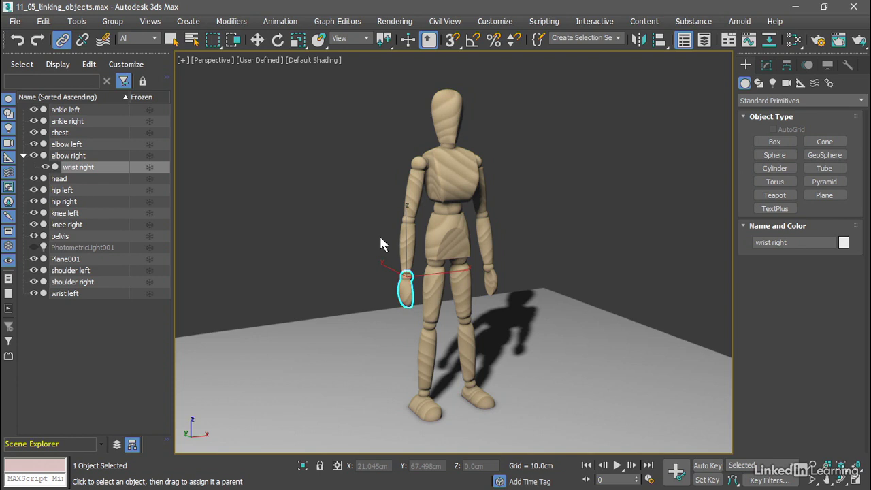
# Test the wrist link by rotating the right elbow about its X axis, and undo the rotation
pyautogui.click(278, 41)
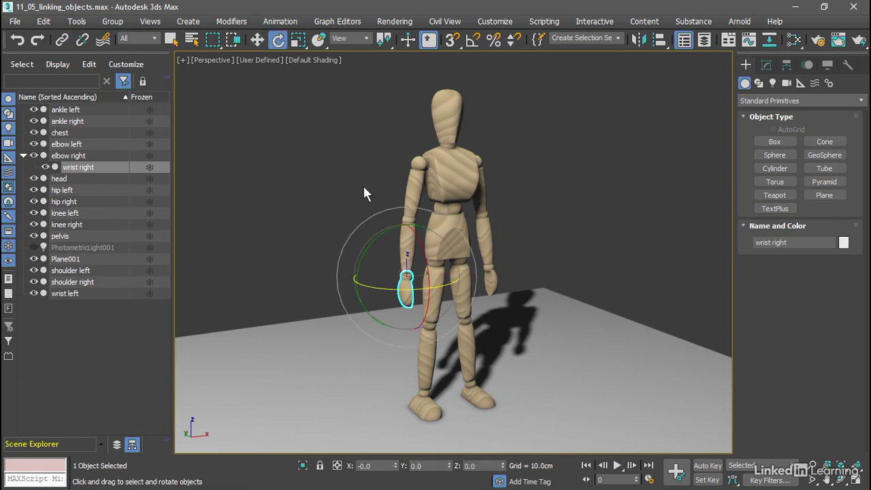
pyautogui.click(406, 247)
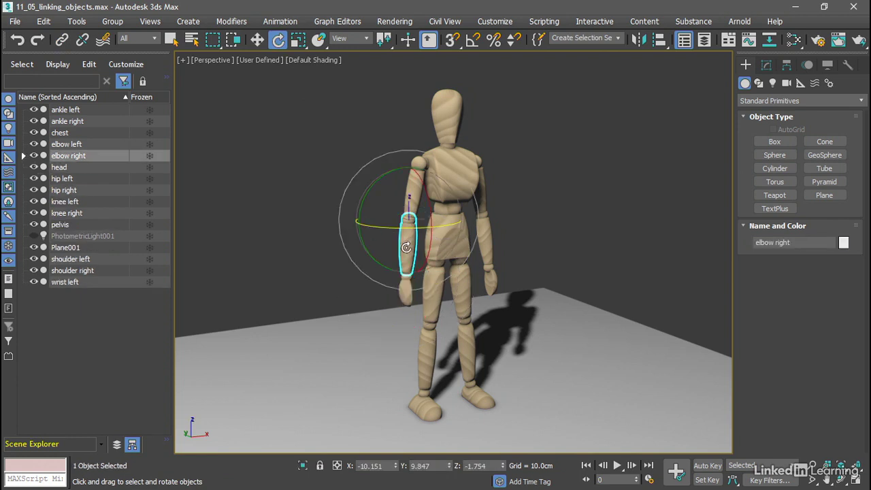
pyautogui.moveTo(430, 216); pyautogui.dragTo(424, 141)
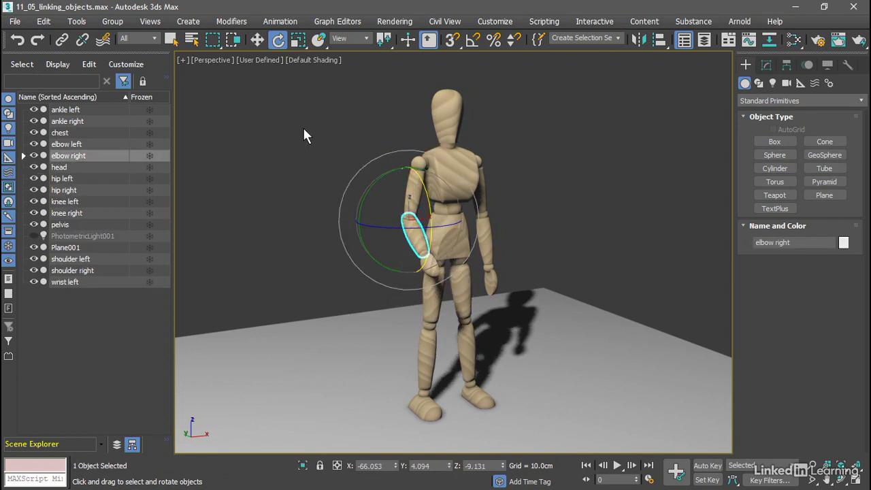
pyautogui.hotkey('ctrl', 'z')
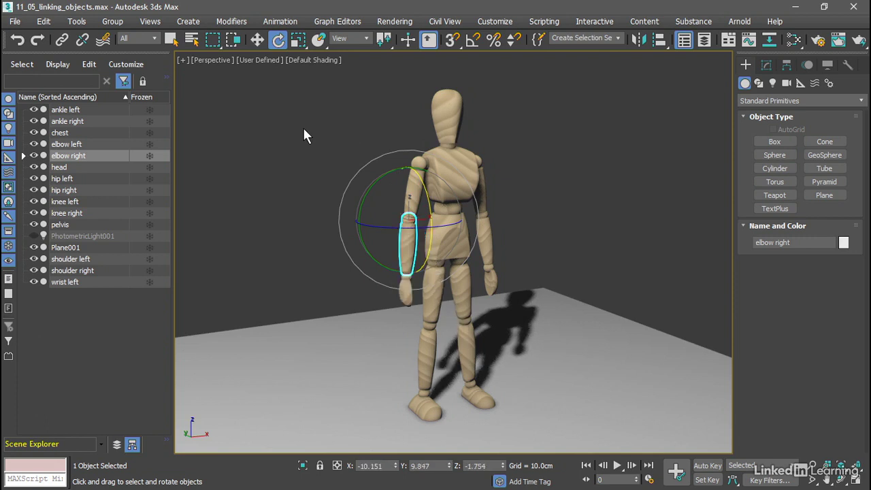
# Expand the right elbow in the Scene Explorer and unlink the right wrist from it
pyautogui.click(24, 156)
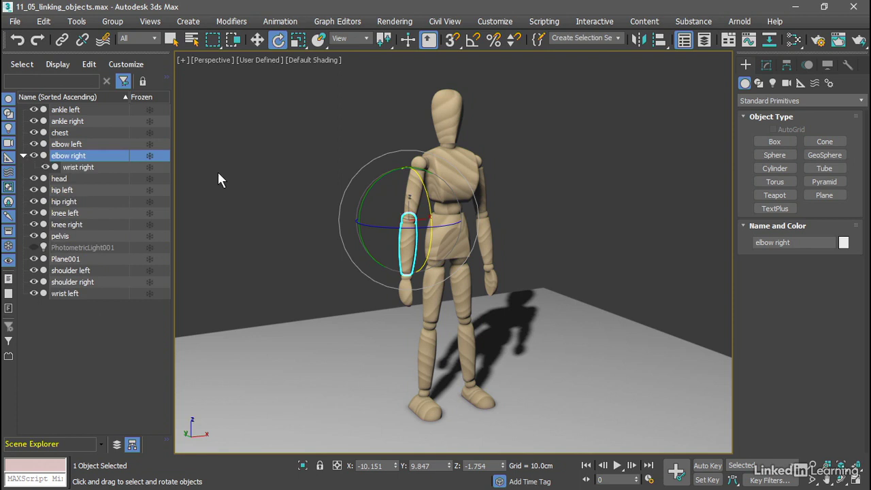
pyautogui.click(244, 179)
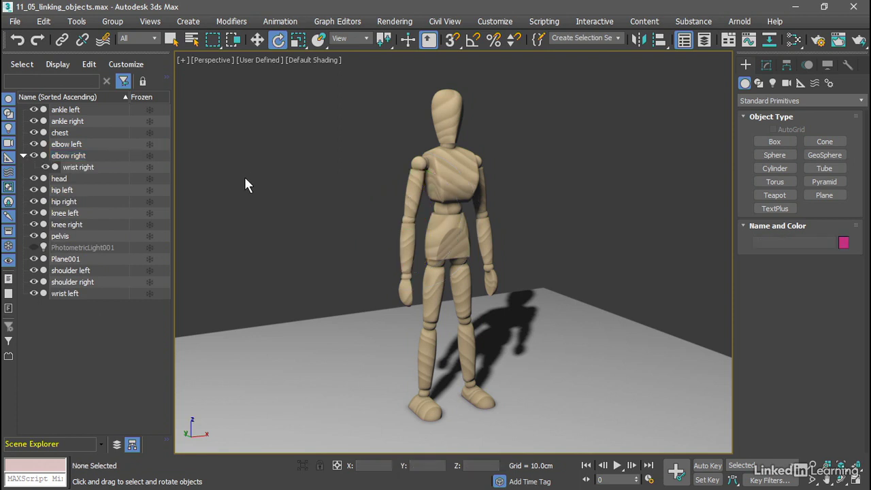
pyautogui.click(403, 288)
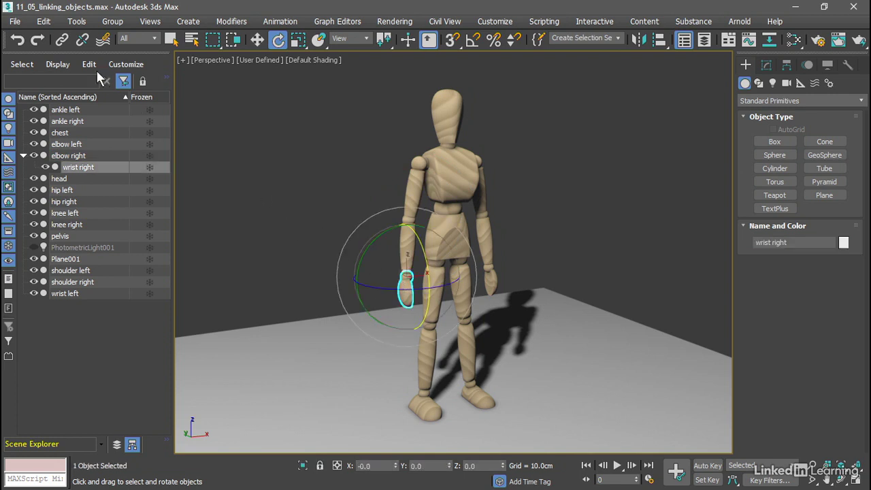
pyautogui.click(81, 42)
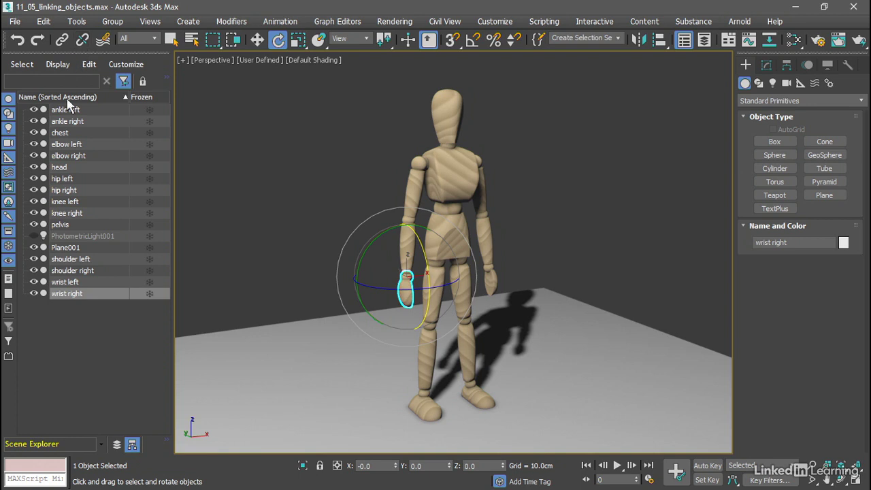
# Parent wrist right under elbow right within the Scene Explorer hierarchy
pyautogui.click(59, 295)
pyautogui.doubleClick(60, 295)
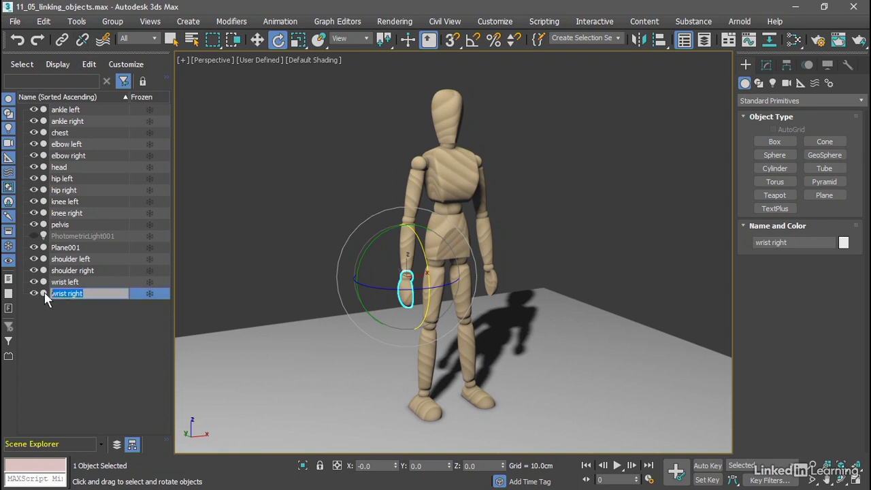
pyautogui.click(42, 293)
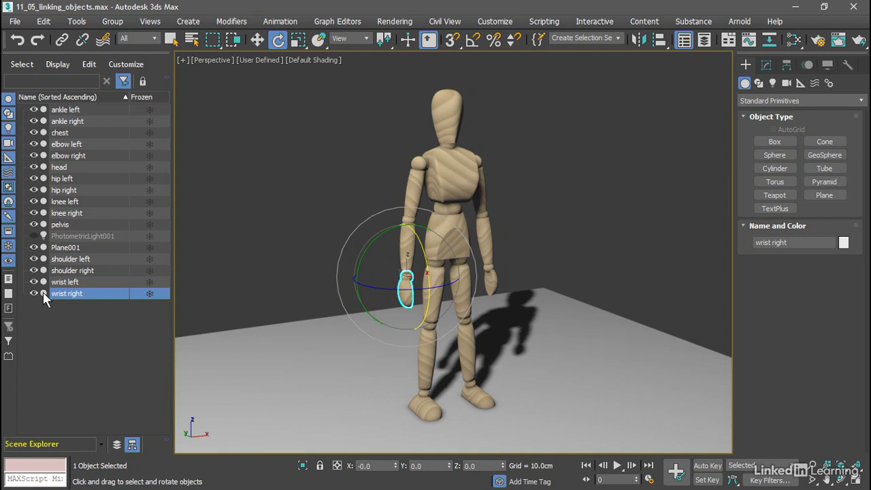
pyautogui.moveTo(43, 293); pyautogui.dragTo(45, 159)
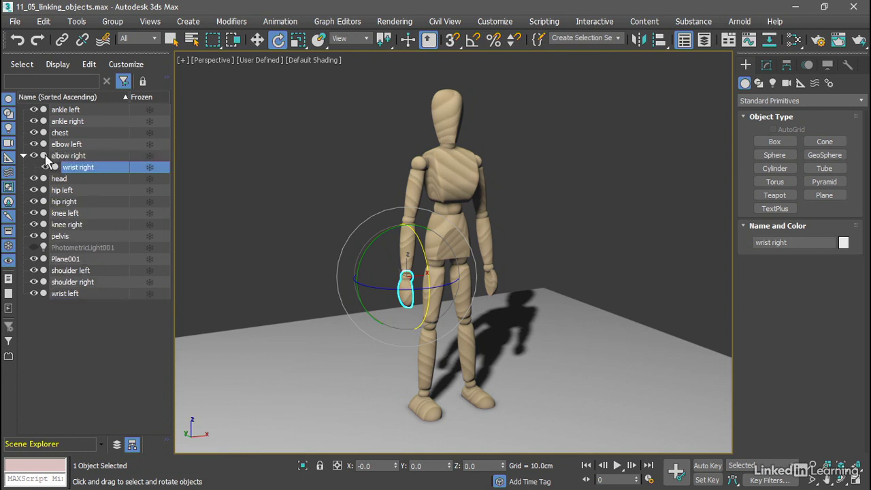
# Check the restored wrist link by rotating the right elbow in the viewport, and undo that rotation
pyautogui.click(201, 175)
pyautogui.click(402, 244)
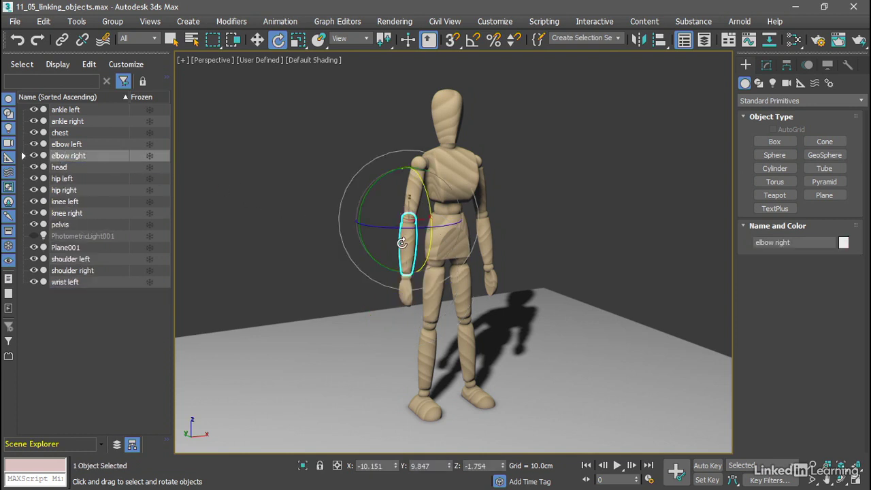
pyautogui.moveTo(428, 208); pyautogui.dragTo(375, 142)
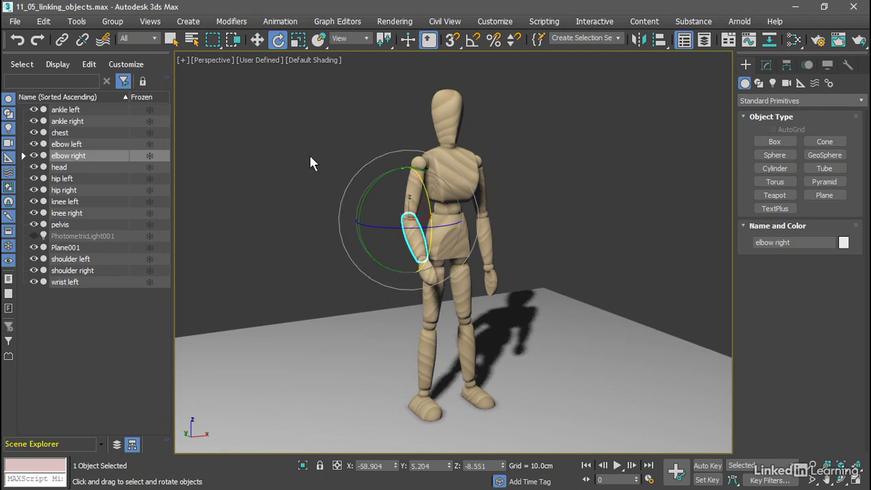
pyautogui.hotkey('ctrl', 'z')
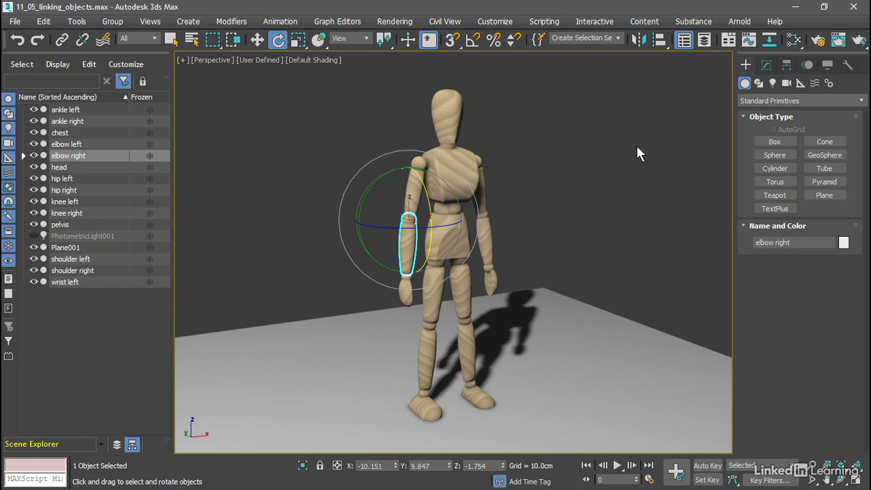
# Examine how elbow right and wrist right are connected in the Schematic View, and close it
pyautogui.click(769, 37)
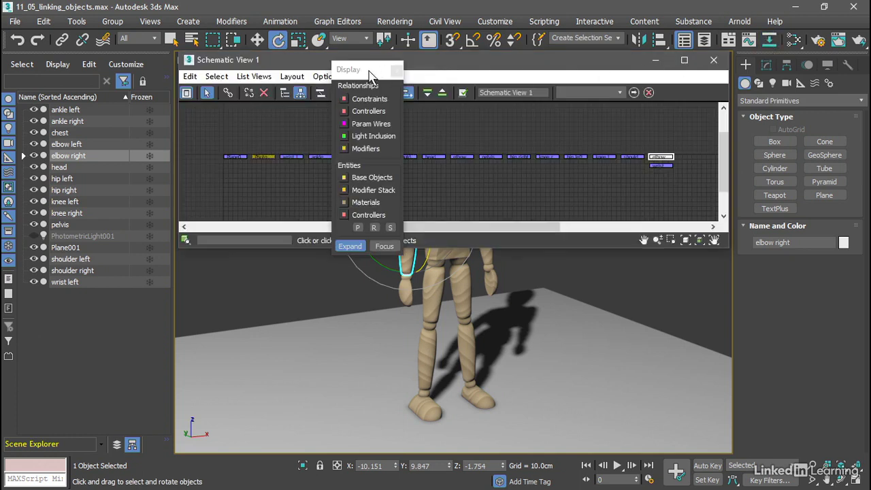
pyautogui.moveTo(369, 74); pyautogui.dragTo(767, 138)
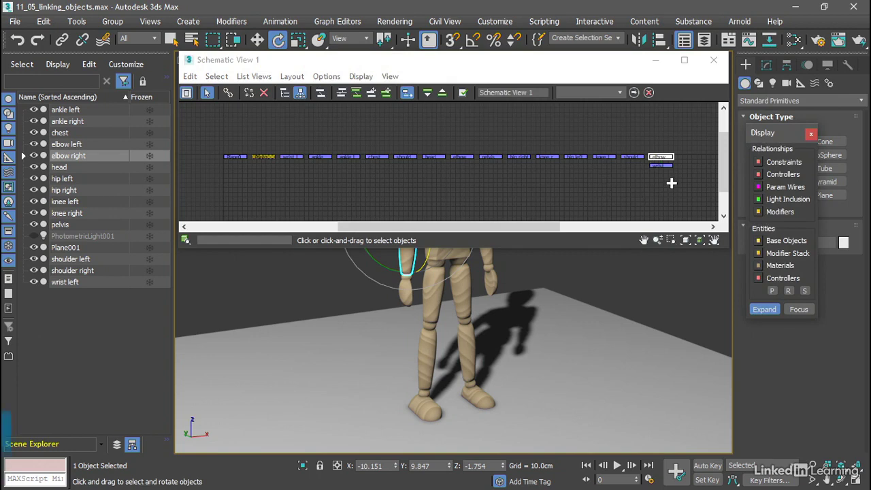
pyautogui.scroll(5, 672, 183)
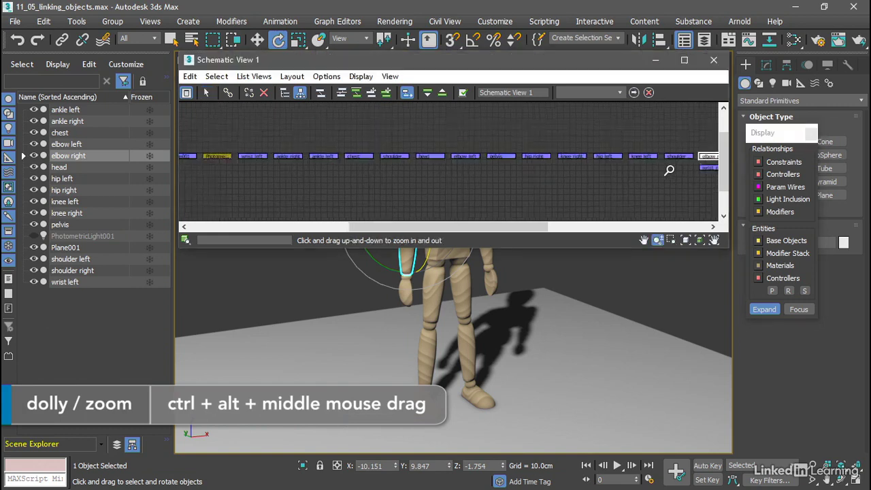
pyautogui.moveTo(678, 169); pyautogui.dragTo(287, 175, button='middle')
pyautogui.scroll(1, 521, 179)
pyautogui.moveTo(521, 179); pyautogui.dragTo(450, 176, button='middle')
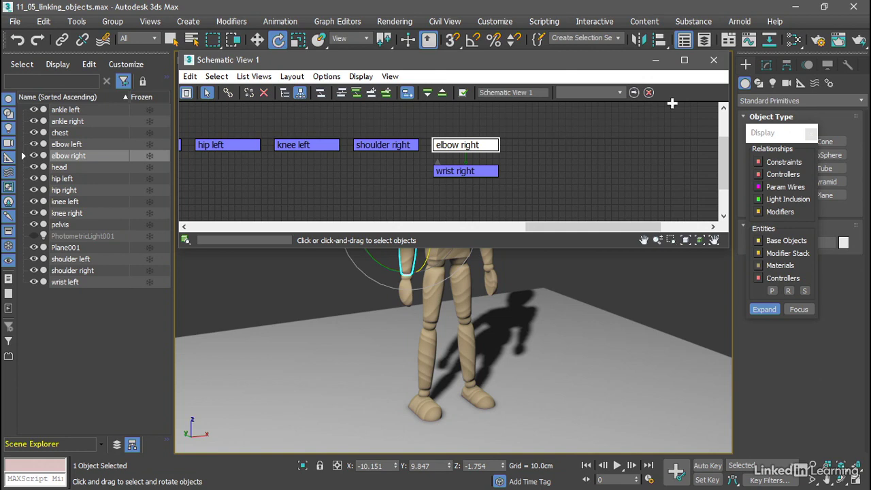
pyautogui.click(716, 61)
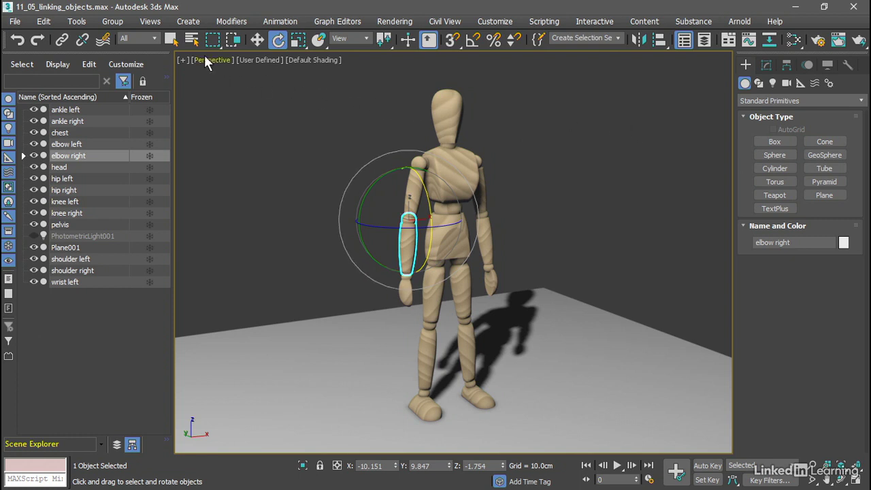
# Select both shoulders and the head together, link them to the chest, and clear the selection
pyautogui.click(171, 39)
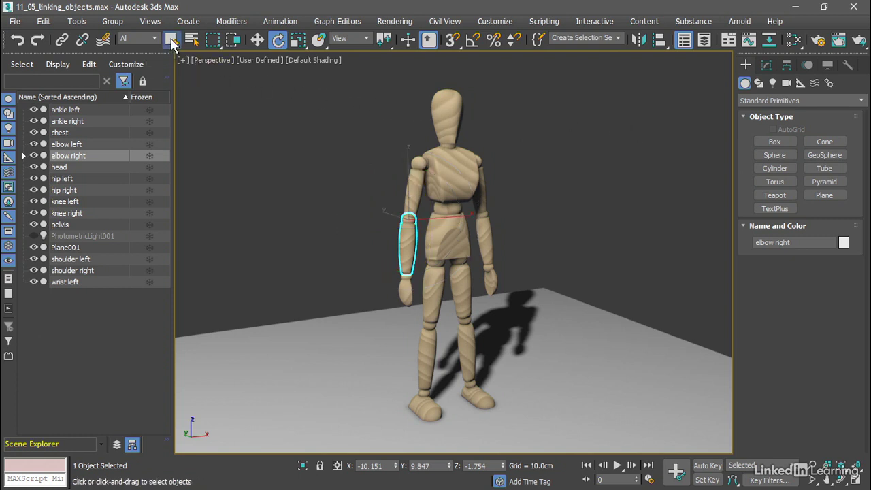
pyautogui.click(409, 191)
pyautogui.keyDown('ctrl'); pyautogui.click(482, 197); pyautogui.keyUp('ctrl')
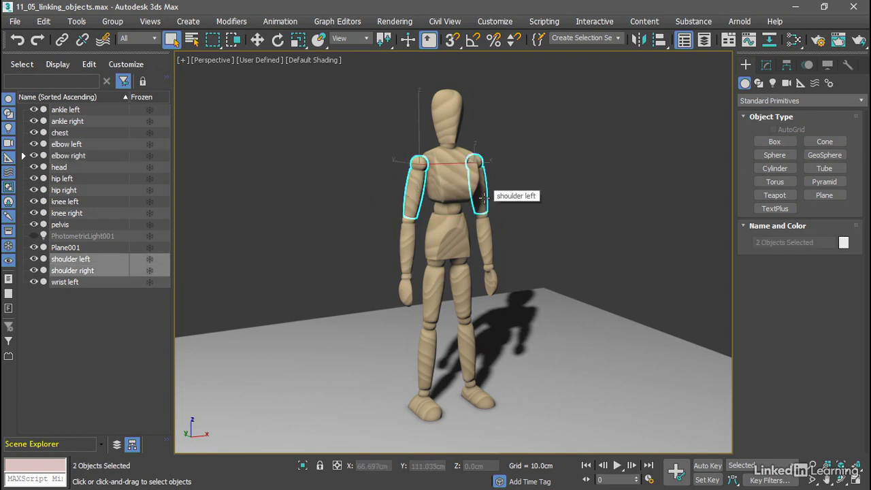
pyautogui.keyDown('ctrl'); pyautogui.click(447, 101); pyautogui.keyUp('ctrl')
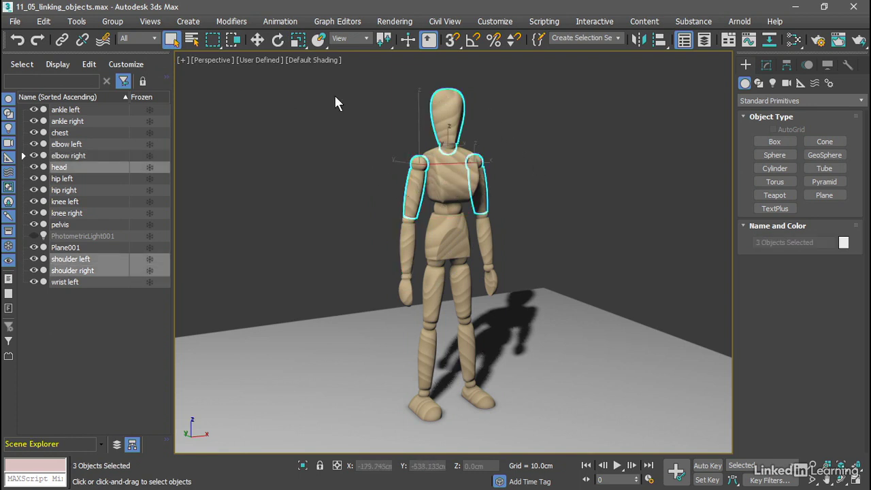
pyautogui.click(62, 41)
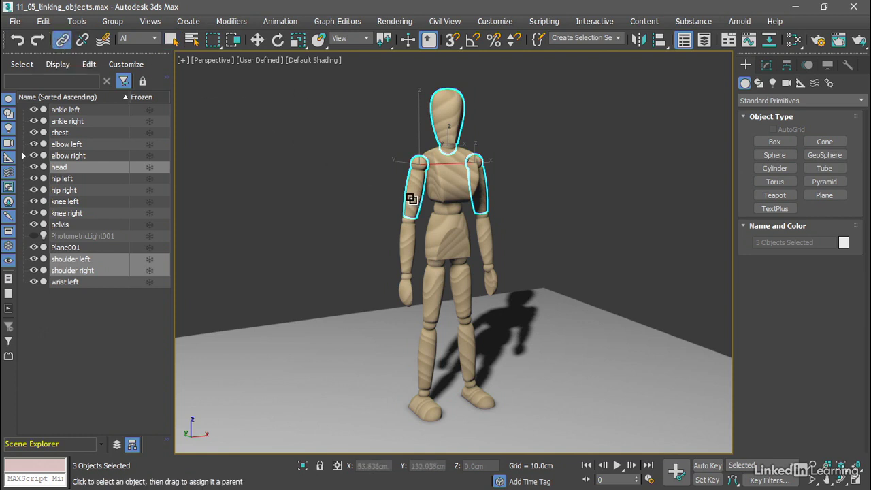
pyautogui.moveTo(425, 164); pyautogui.dragTo(454, 183)
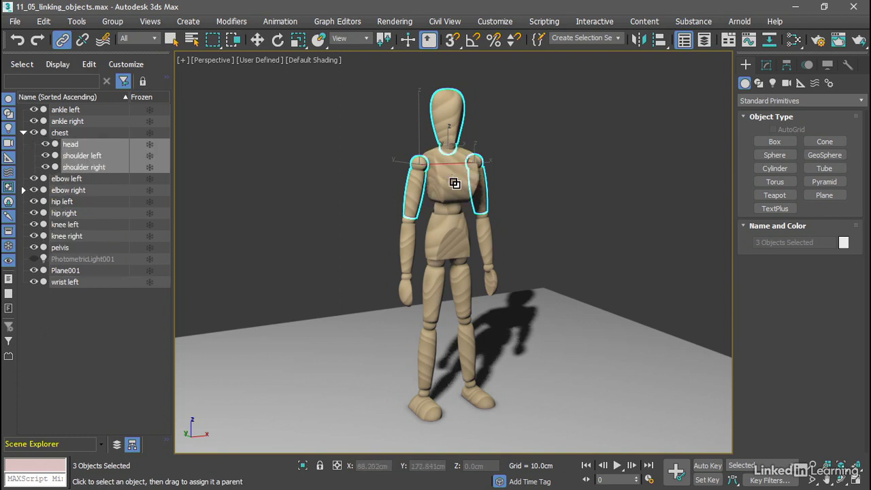
pyautogui.click(331, 148)
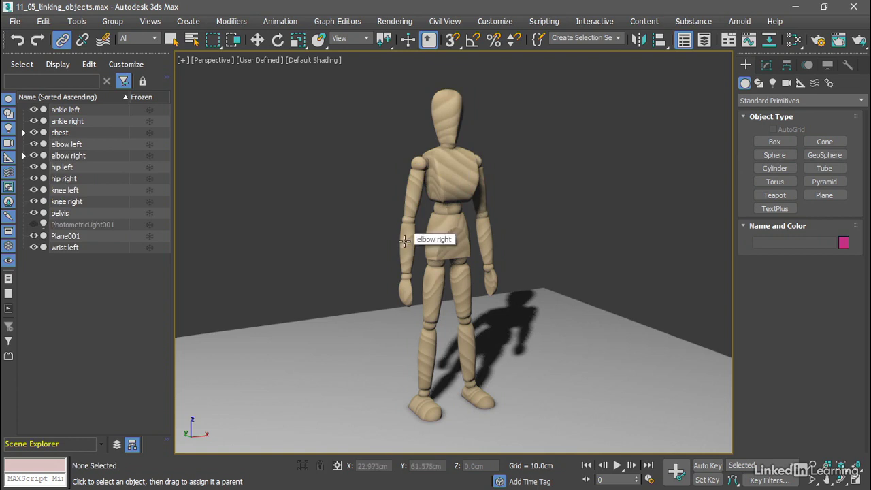
# Complete both arm chains by linking each elbow to its matching shoulder and the left wrist to the left elbow
pyautogui.moveTo(405, 240); pyautogui.dragTo(415, 193)
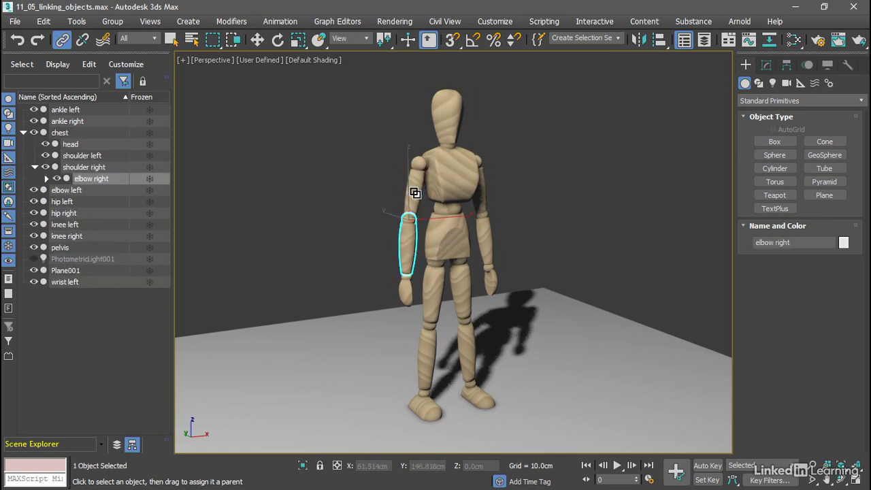
pyautogui.moveTo(495, 280); pyautogui.dragTo(488, 243)
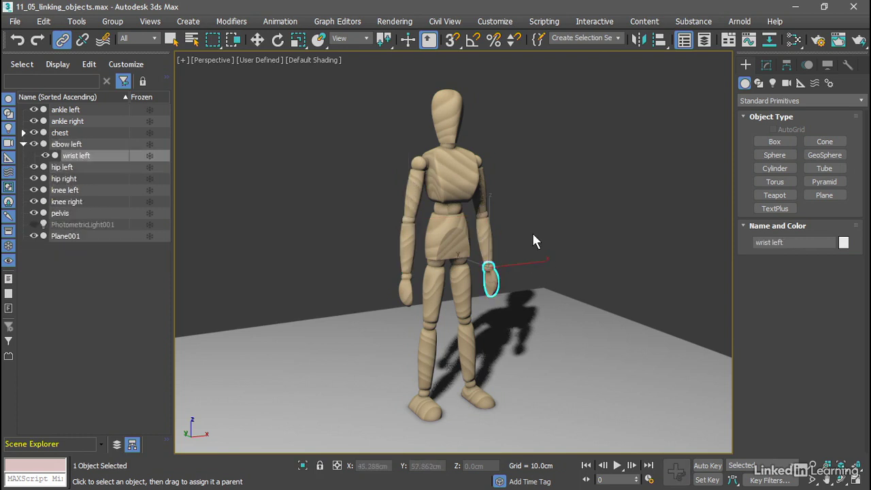
pyautogui.click(485, 233)
pyautogui.moveTo(494, 185); pyautogui.dragTo(486, 197)
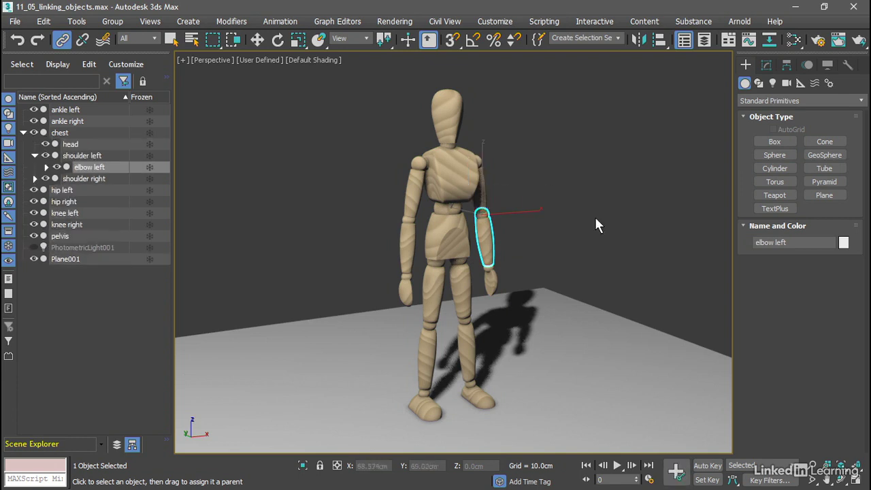
# Link the chest to the pelvis and chain both legs from ankle to knee to hip to pelvis
pyautogui.keyDown('alt'); pyautogui.moveTo(595, 216); pyautogui.dragTo(579, 224, button='middle'); pyautogui.keyUp('alt')
pyautogui.moveTo(432, 171); pyautogui.dragTo(433, 247)
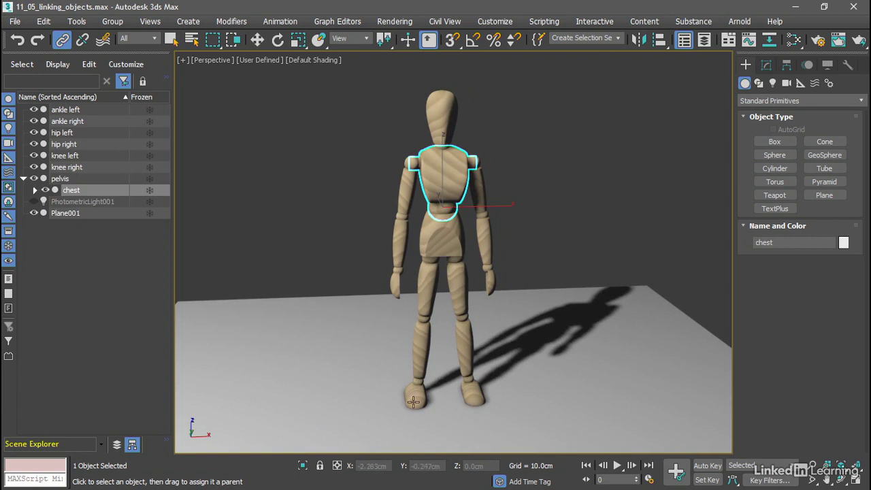
pyautogui.moveTo(413, 403); pyautogui.dragTo(444, 234)
pyautogui.moveTo(476, 394); pyautogui.dragTo(469, 353)
pyautogui.moveTo(469, 349); pyautogui.dragTo(461, 292)
pyautogui.moveTo(461, 291); pyautogui.dragTo(449, 241)
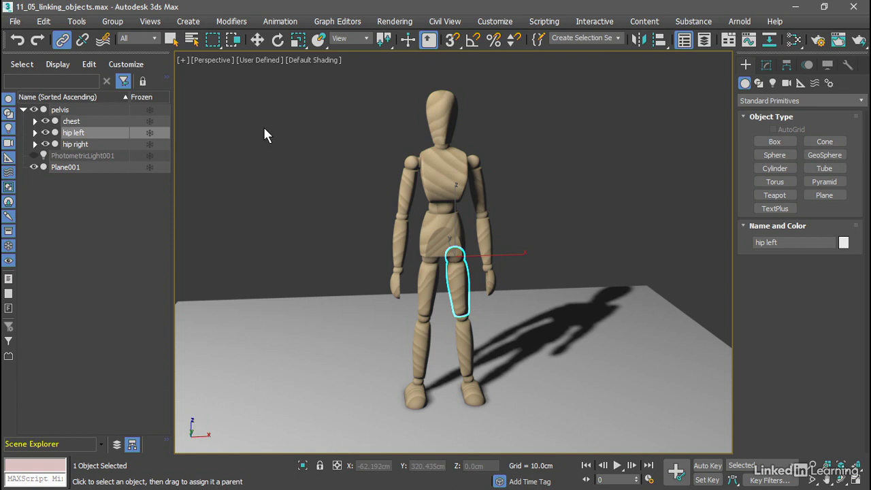
# Test the arm hierarchy by rotating the right shoulder, and undo the rotation
pyautogui.click(278, 40)
pyautogui.click(315, 161)
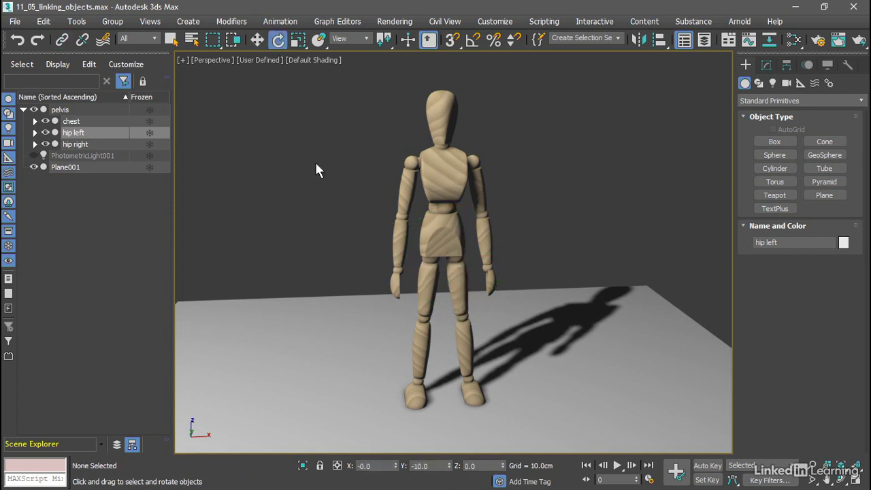
pyautogui.click(402, 188)
pyautogui.keyDown('alt'); pyautogui.moveTo(369, 206); pyautogui.dragTo(376, 249, button='middle'); pyautogui.keyUp('alt')
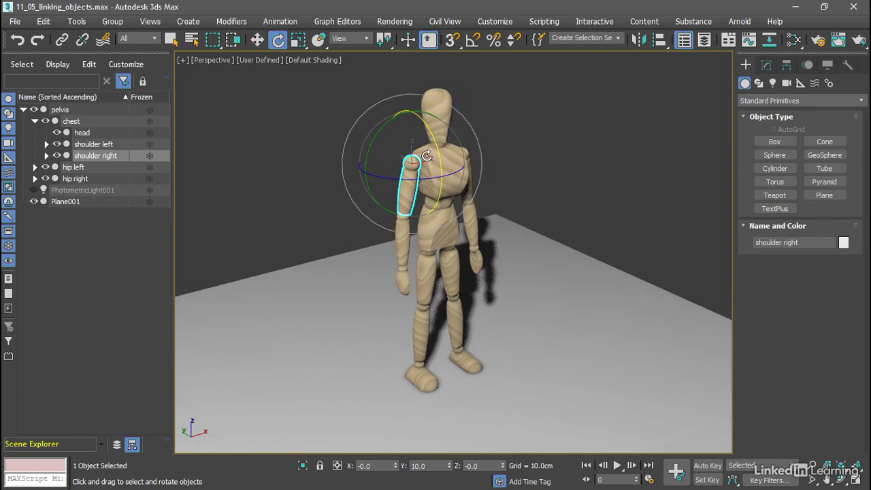
pyautogui.moveTo(437, 142); pyautogui.dragTo(422, 195)
pyautogui.hotkey('ctrl', 'z')
# Try rotating the right elbow to test the forearm's links, and undo the last rotation
pyautogui.click(348, 222)
pyautogui.click(404, 235)
pyautogui.click(310, 155)
pyautogui.hotkey('ctrl', 'z')
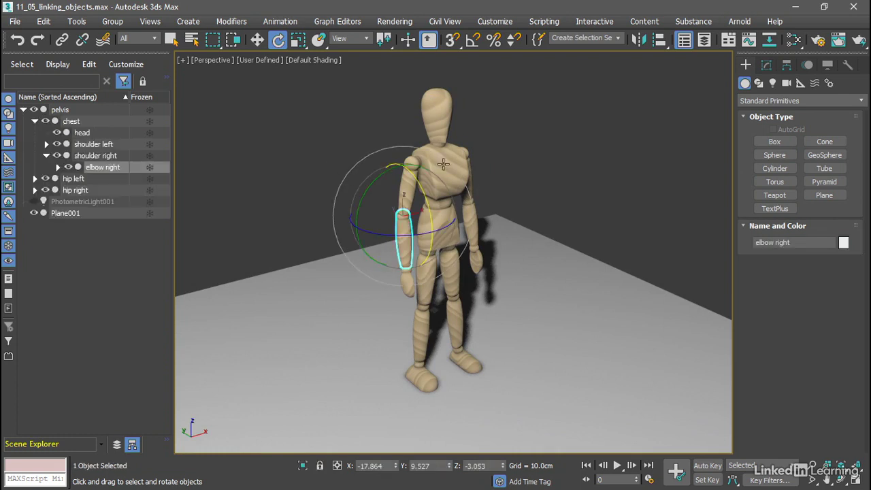
# Select the head, review the Scene Explorer's display options such as Auto-Expand to Selection, and clear the selection
pyautogui.click(437, 116)
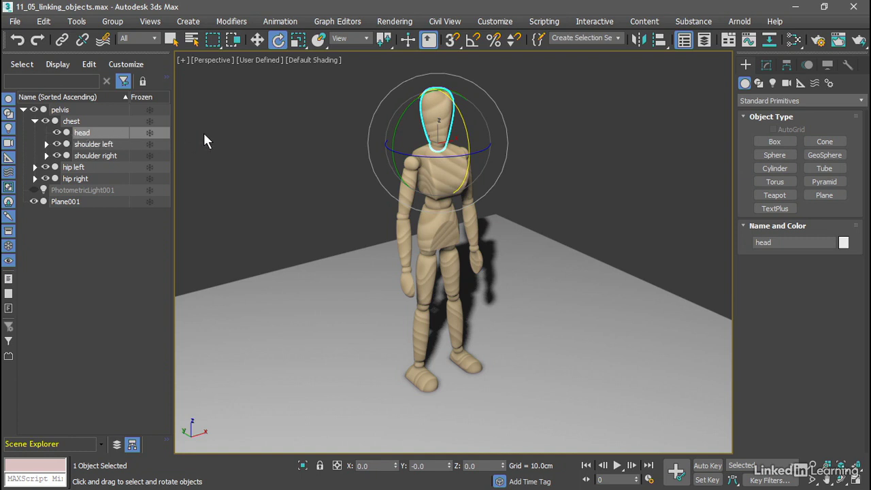
pyautogui.click(55, 68)
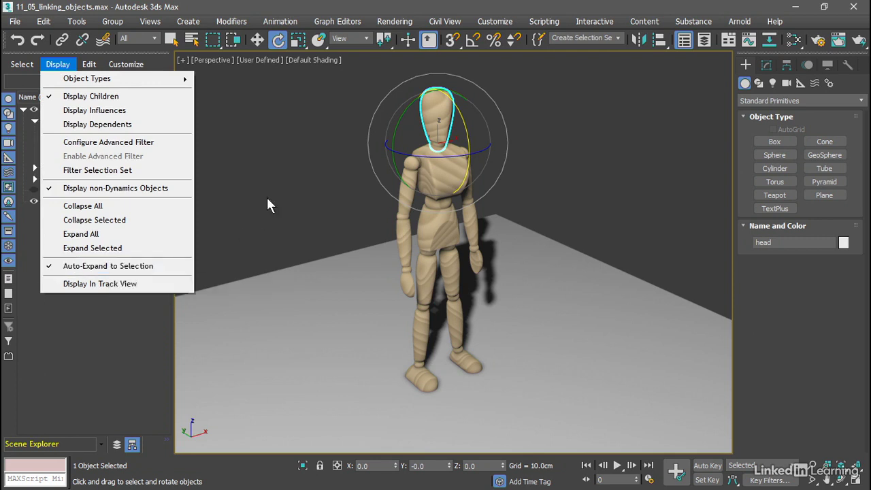
pyautogui.click(284, 181)
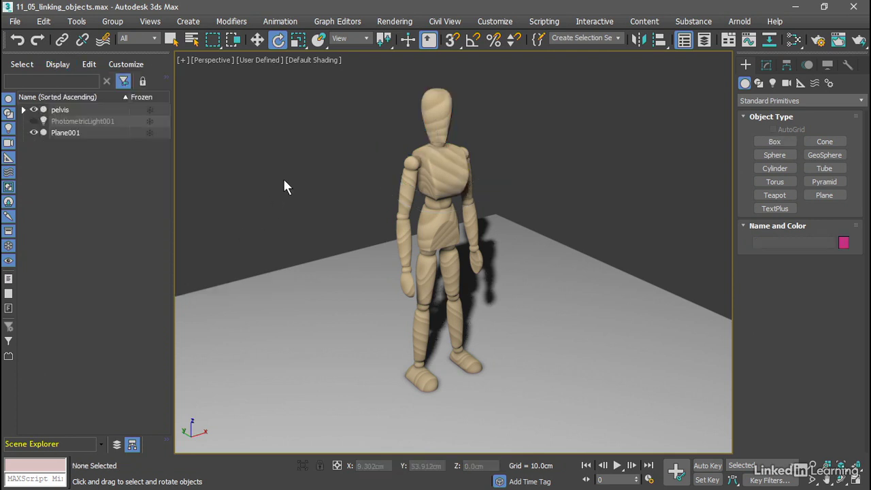